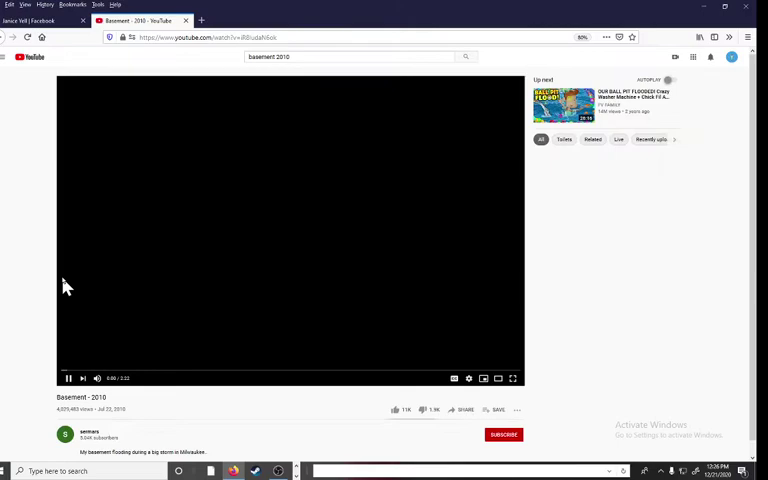
scroll(197, 343, "down", 1)
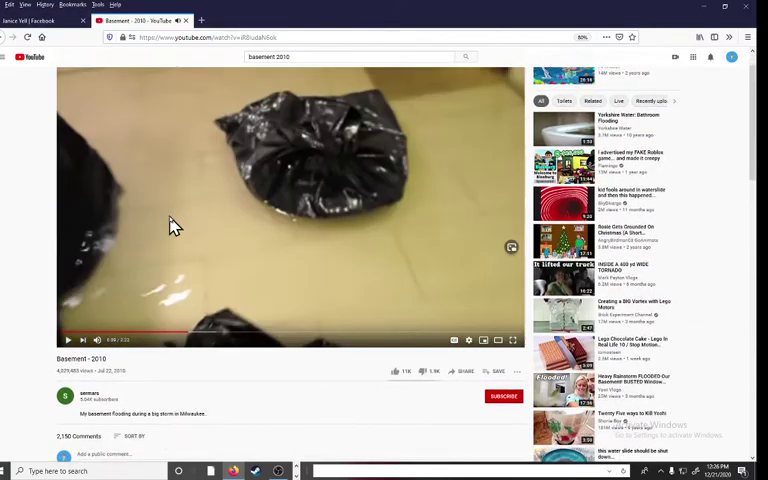
Step: Skip the 'Basement - 2010' video ahead to about the one-minute mark
left_click(262, 334)
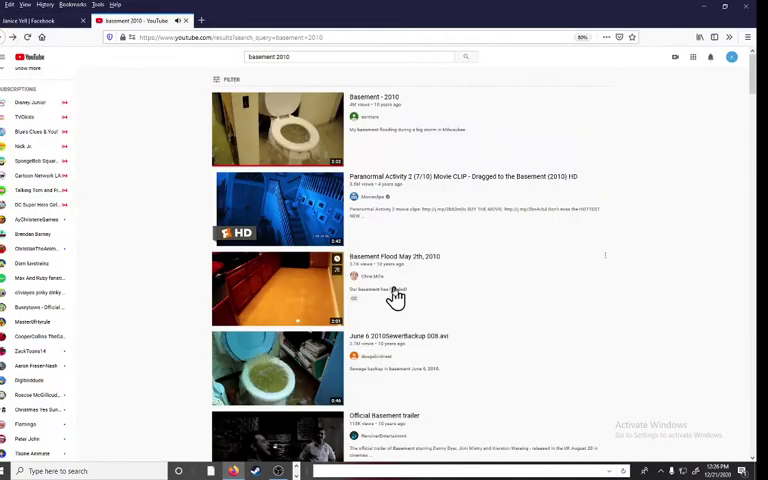
Step: Skip through 'Basement Flood May 2th, 2010' to near its end, pause, and return to results
left_click(293, 316)
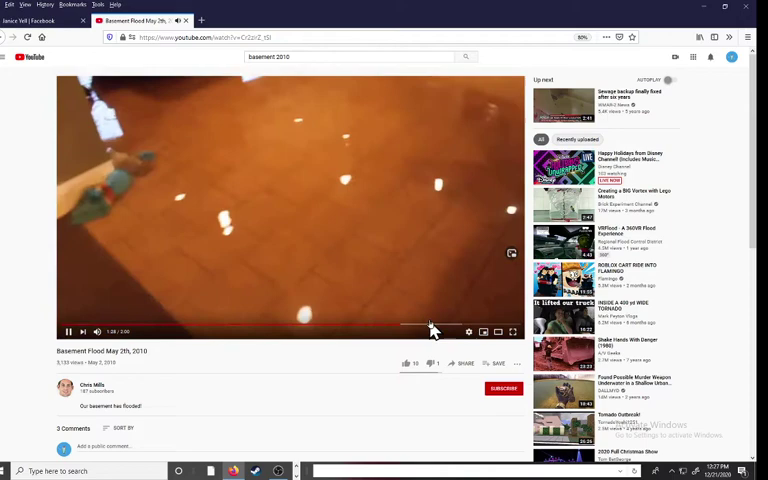
left_click(454, 331)
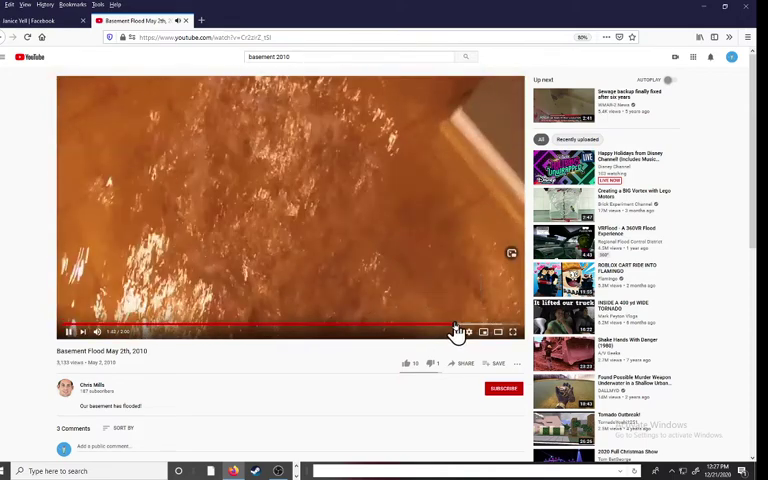
left_click(468, 331)
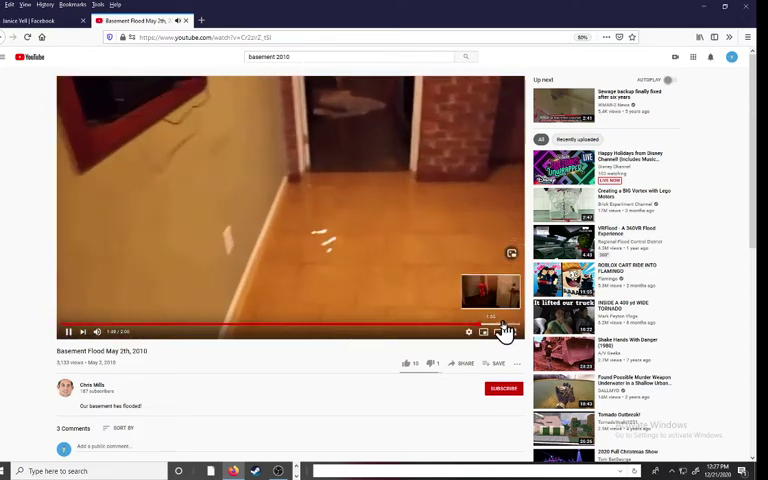
left_click(505, 331)
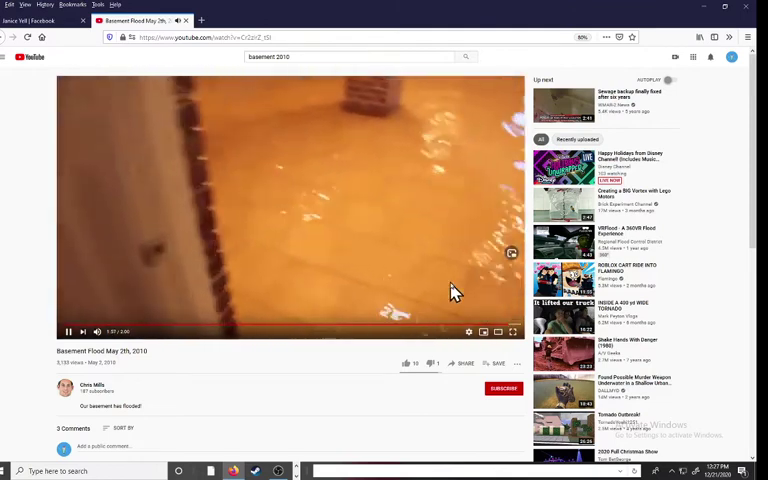
left_click(452, 292)
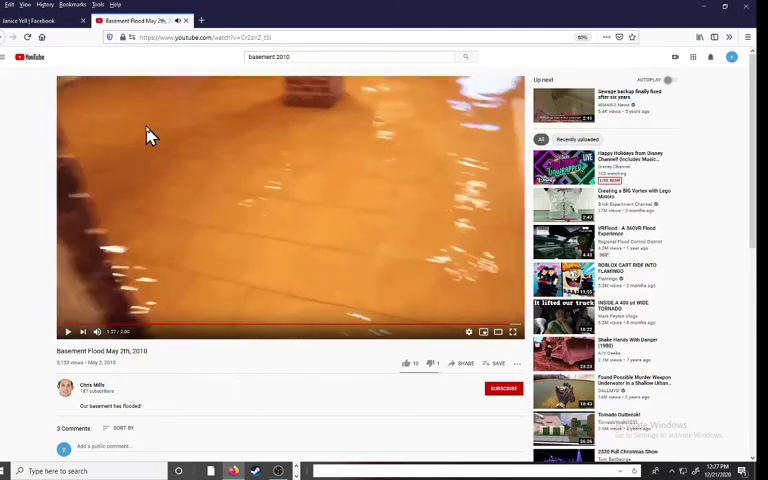
key("alt+Left")
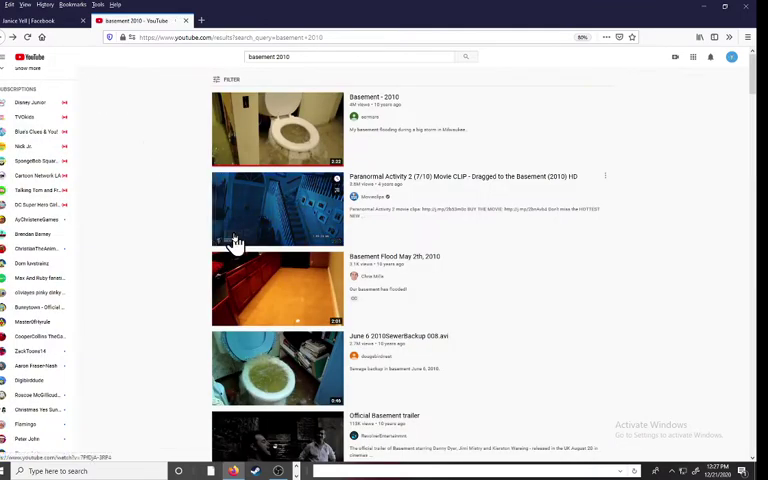
scroll(236, 244, "down", 1)
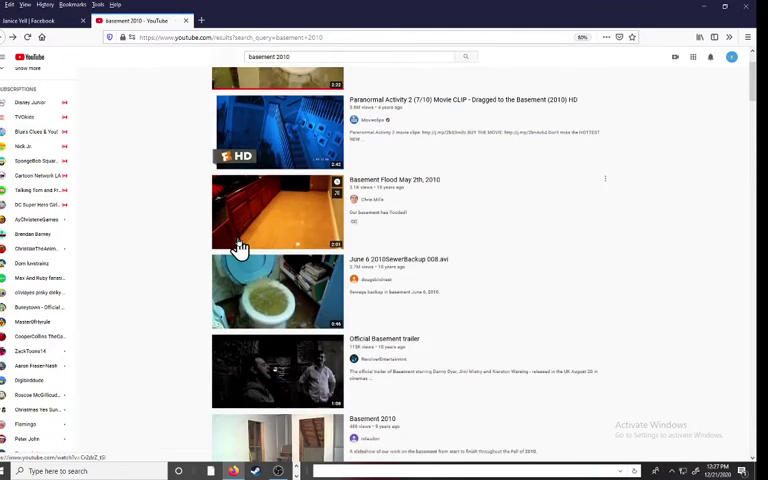
Step: Briefly view 'June 6 2010SewerBackup 008.avi', then return to the search results
left_click(260, 310)
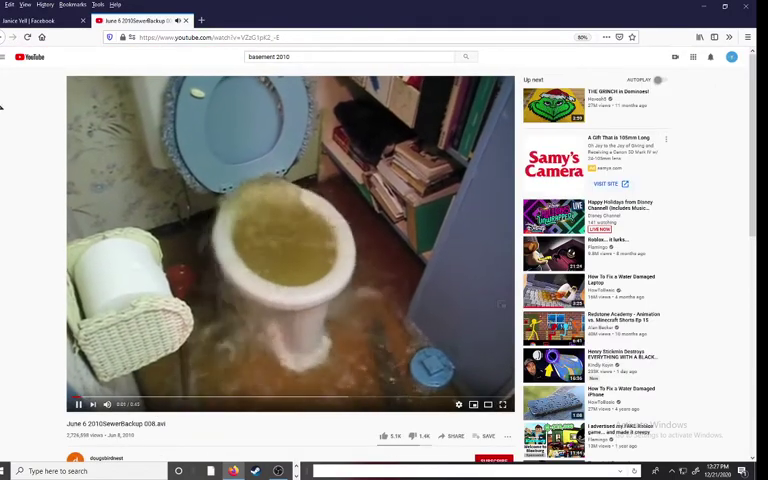
left_click(12, 37)
scroll(324, 286, "down", 1)
scroll(325, 287, "down", 1)
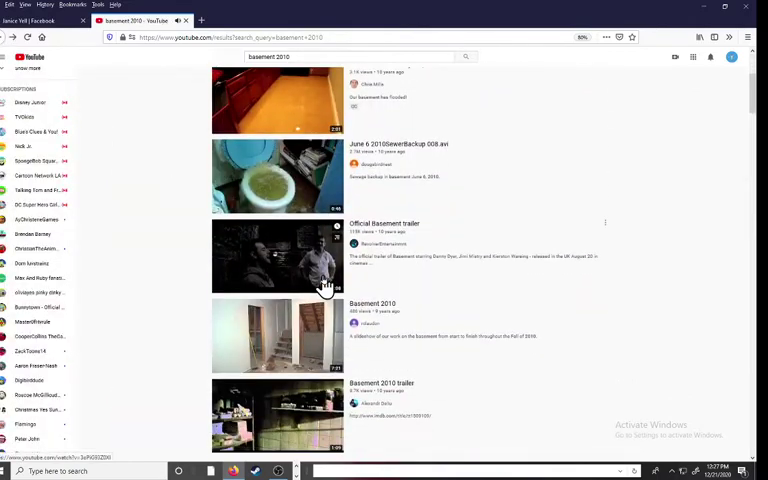
scroll(325, 287, "down", 1)
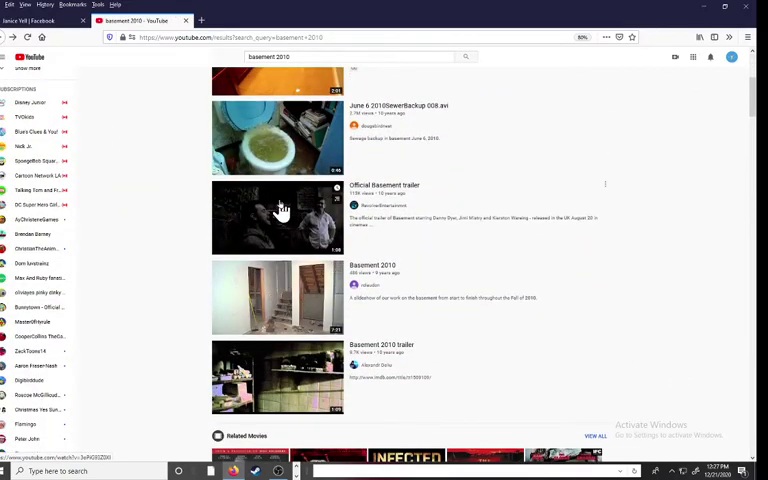
scroll(279, 240, "down", 2)
scroll(271, 300, "down", 3)
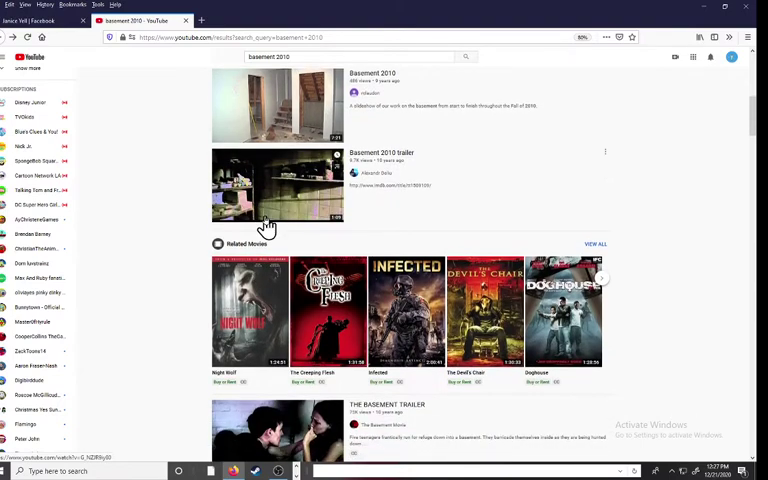
scroll(266, 228, "down", 2)
scroll(257, 266, "down", 2)
scroll(279, 343, "down", 1)
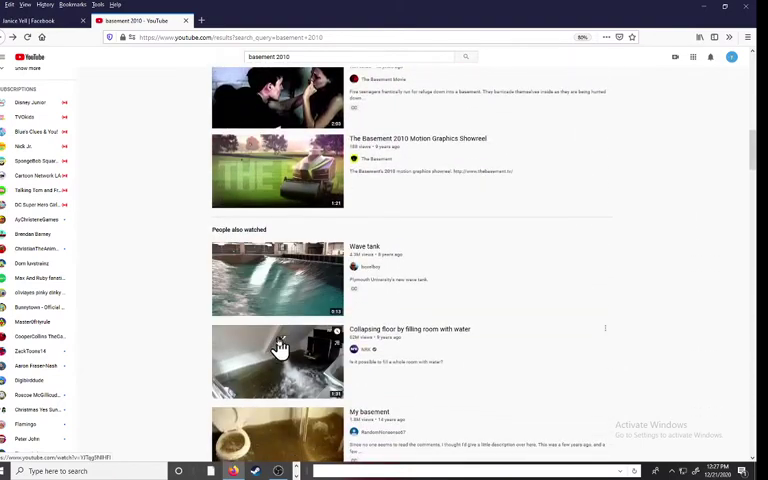
scroll(283, 348, "down", 1)
Step: Watch 'Collapsing floor by filling room with water' from the room-filling part, then go back
left_click(279, 291)
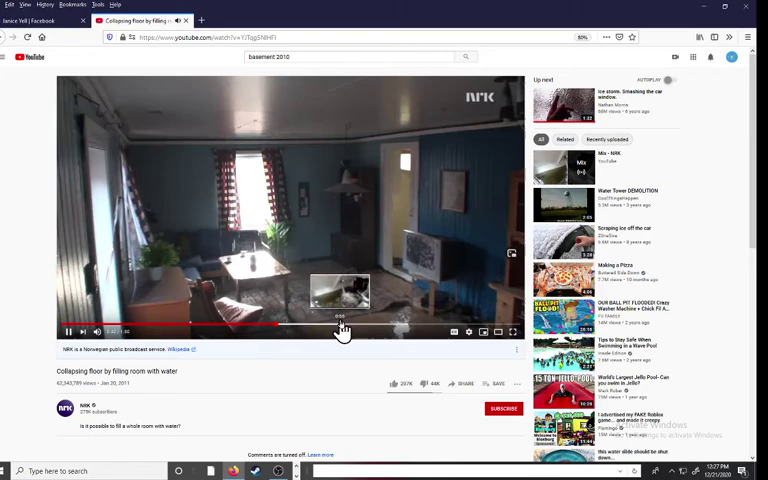
left_click(416, 330)
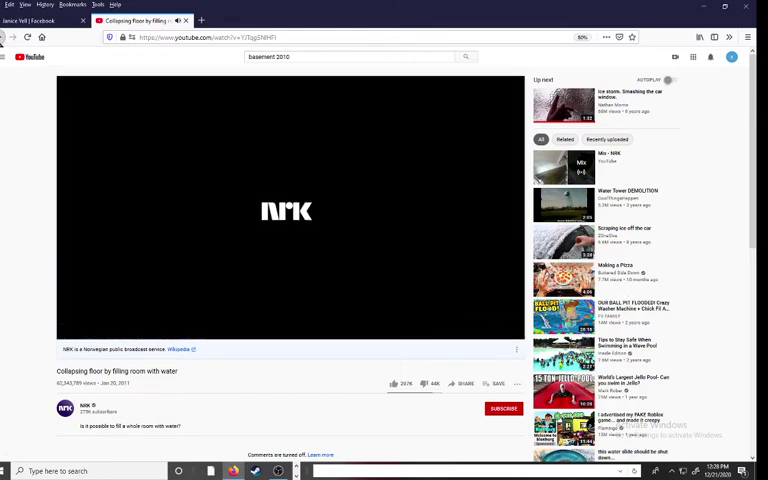
left_click(4, 38)
Step: From the Collapsing floor video, browse NRK's uploads and play 'Sigrid Live hos Lindmo'
left_click(272, 276)
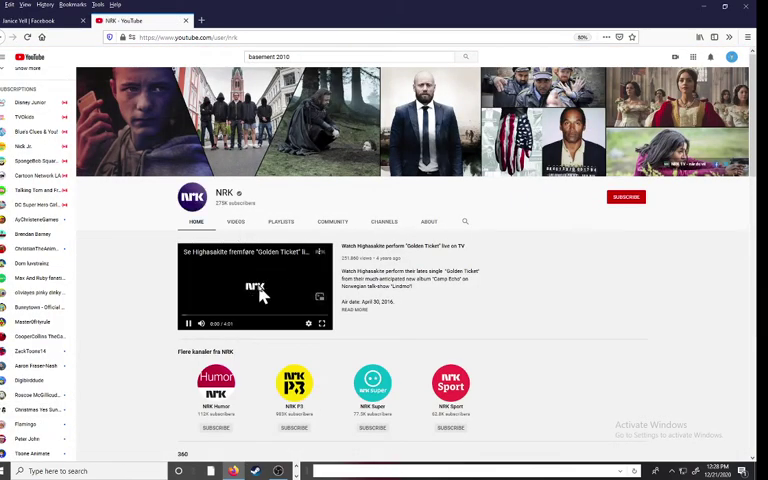
left_click(238, 228)
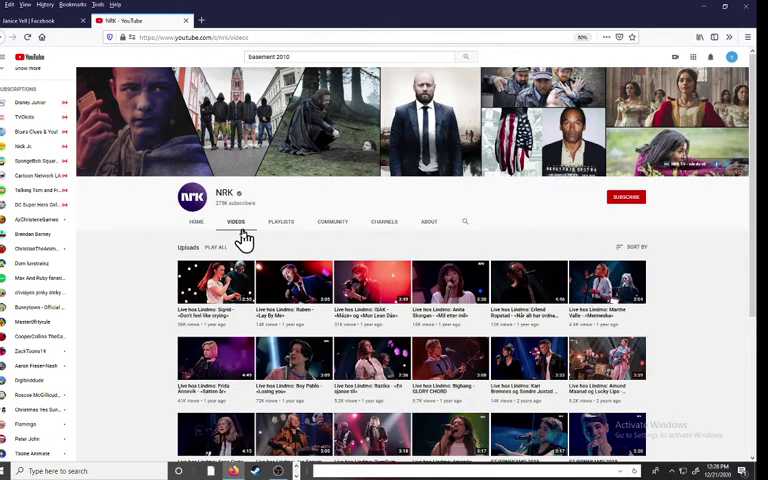
scroll(243, 240, "down", 1)
left_click(218, 257)
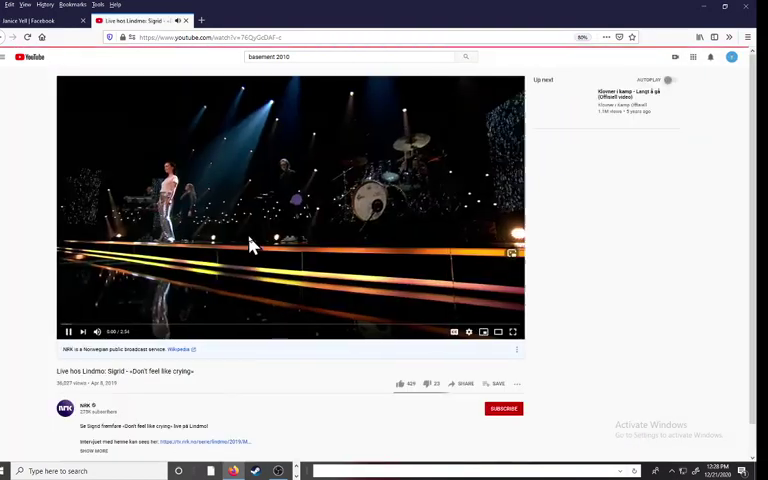
Step: Pause the Sigrid performance and step back to the Collapsing floor video
left_click(208, 273)
key("alt+Left")
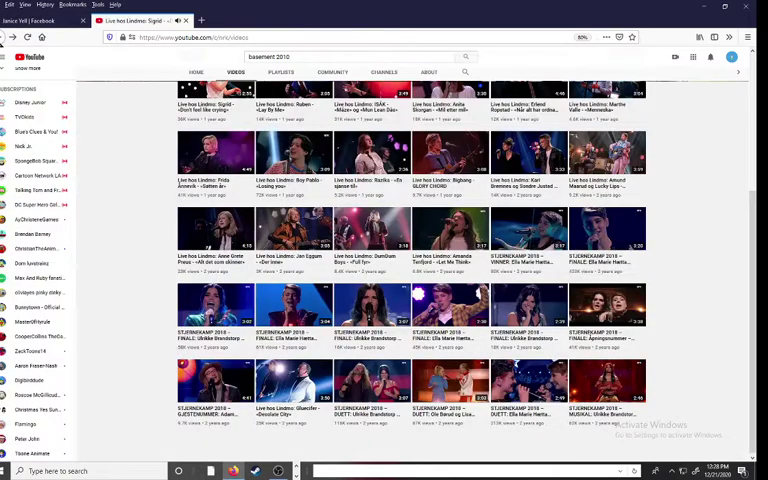
key("alt+Left")
key("alt+Left")
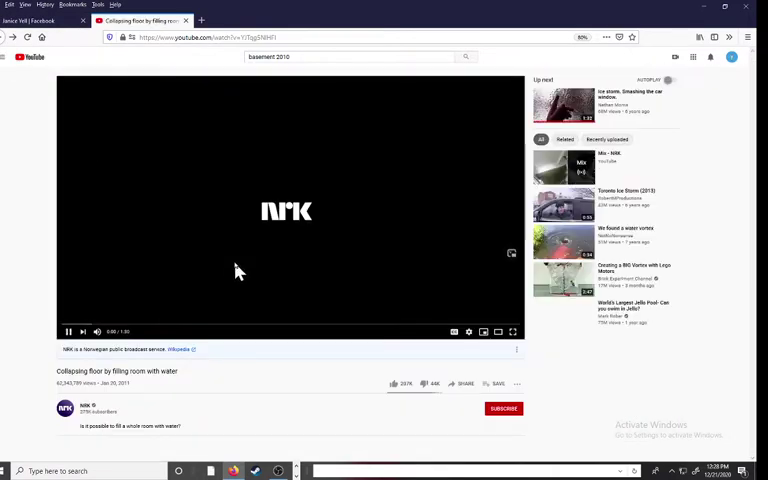
key("alt+Left")
scroll(316, 277, "down", 1)
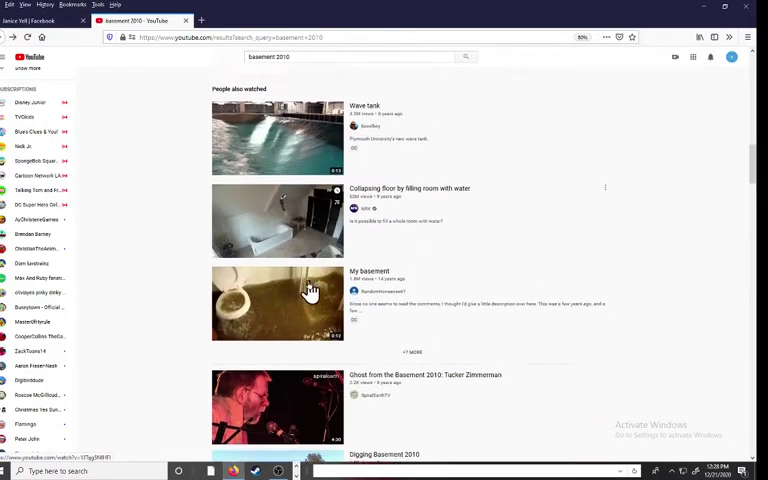
scroll(310, 291, "down", 1)
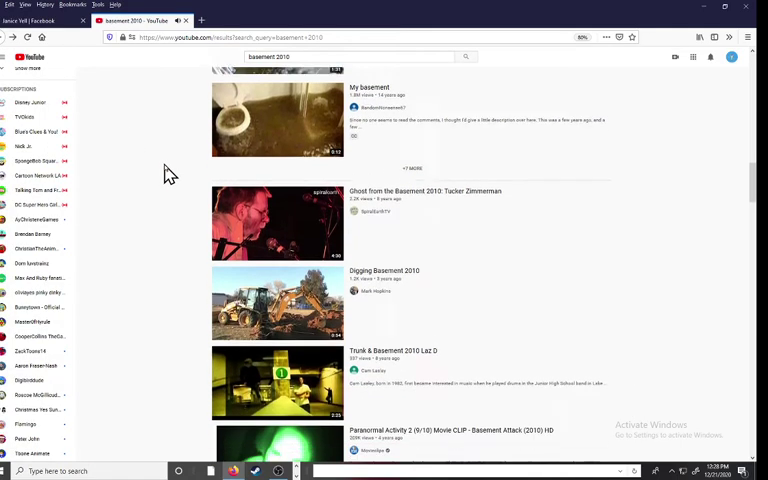
scroll(170, 175, "down", 1)
scroll(175, 177, "down", 3)
scroll(175, 177, "down", 2)
scroll(175, 177, "down", 3)
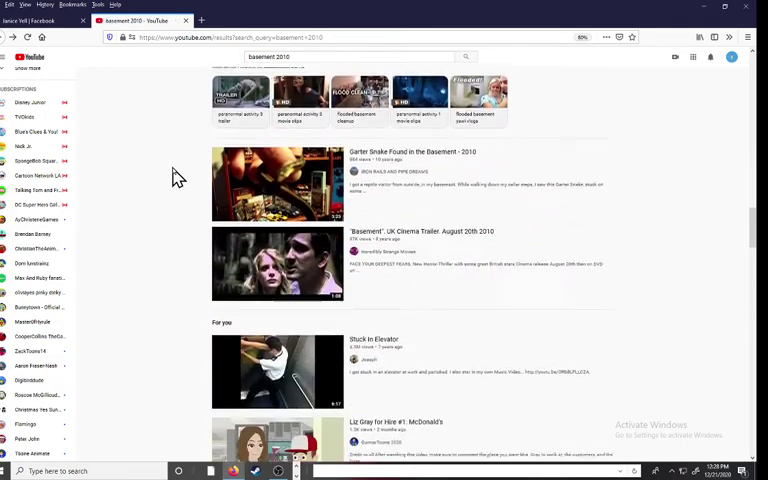
scroll(175, 177, "down", 3)
scroll(175, 177, "down", 1)
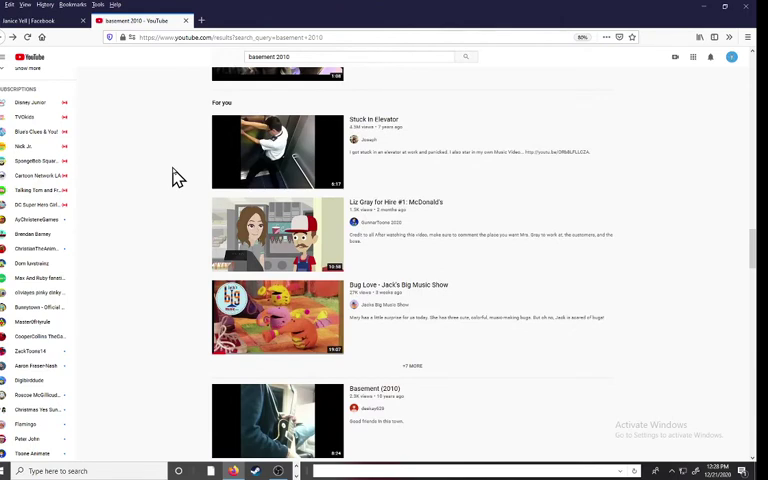